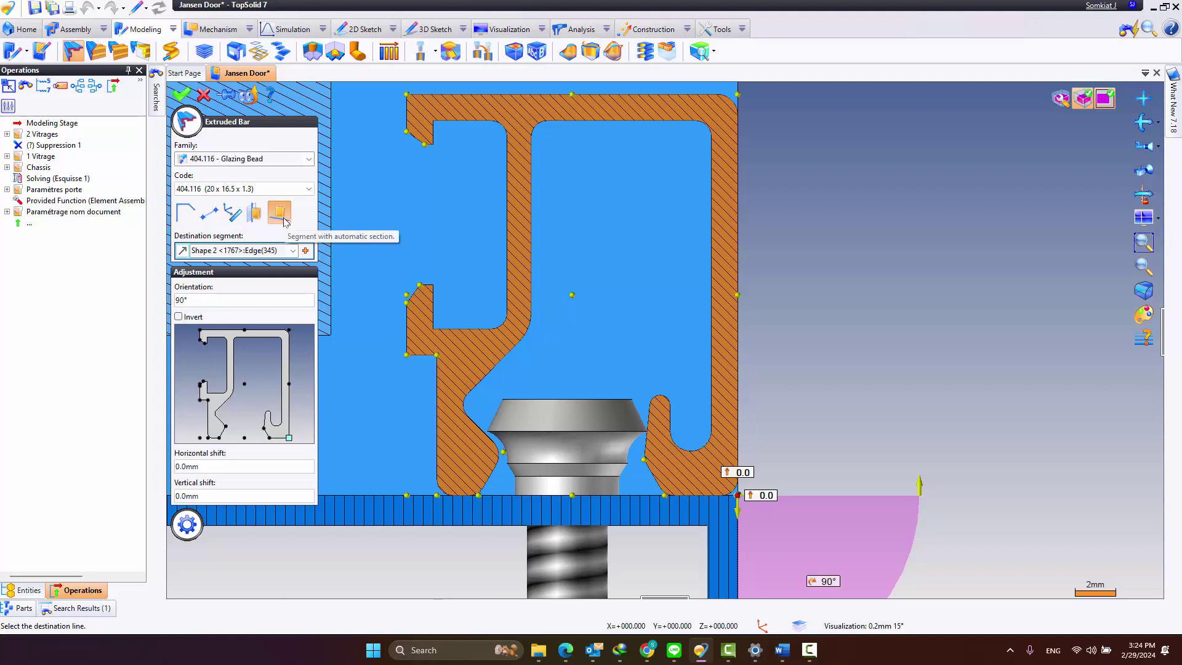
# Lay the 404.116 glazing bead on the bottom edge as a segment with automatic section at 90°.
pyautogui.click(283, 218)
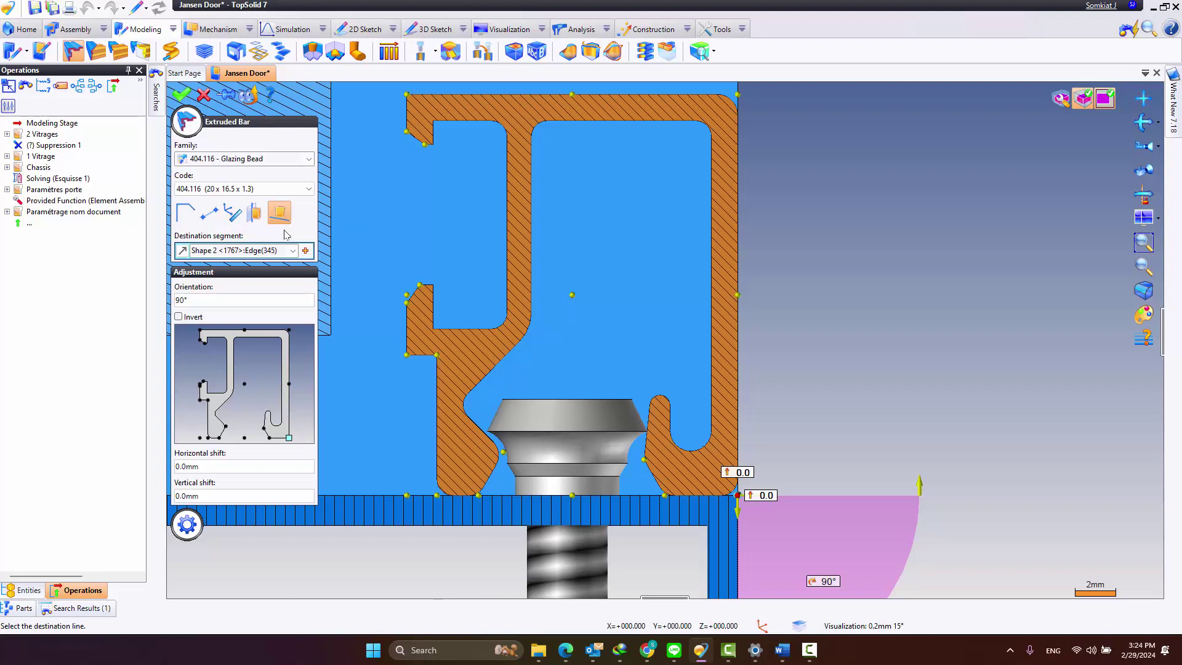
pyautogui.scroll(-2, 870, 329)
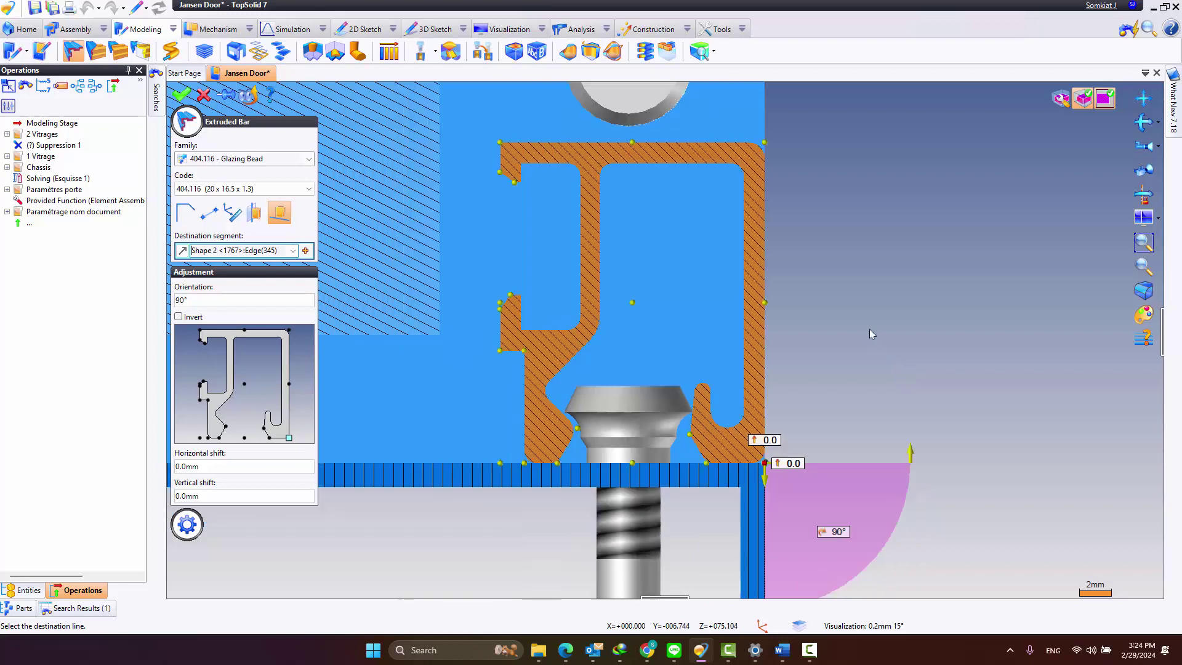
pyautogui.scroll(-3, 869, 329)
pyautogui.moveTo(925, 353); pyautogui.dragTo(865, 367, button='middle')
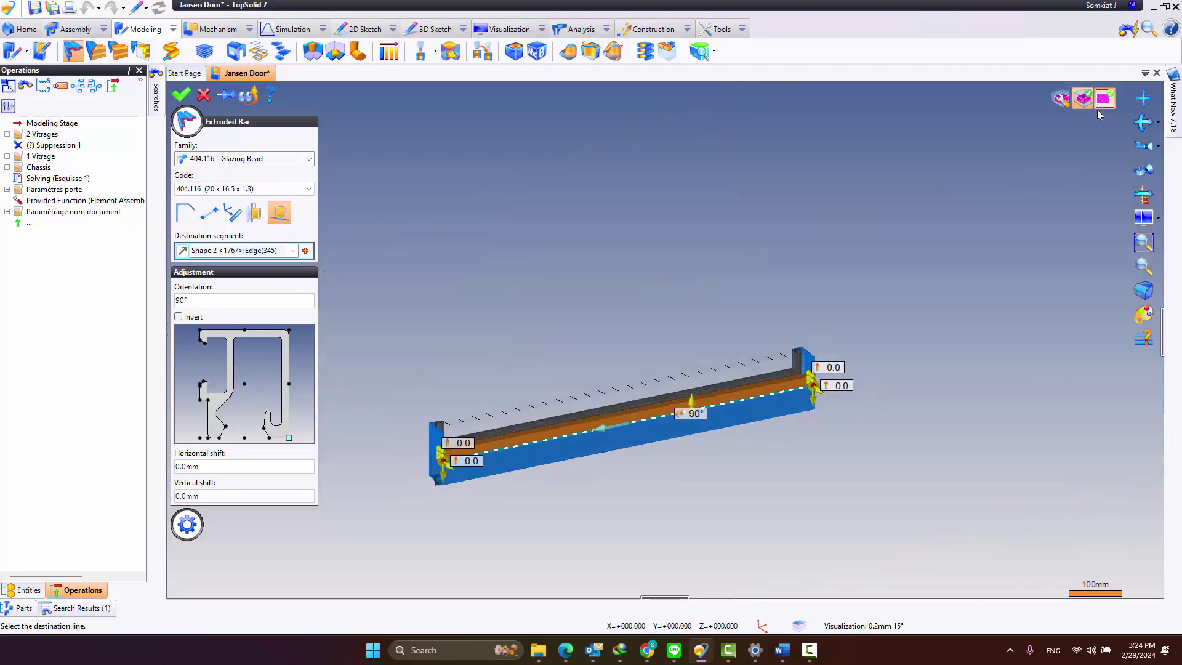
# Fit the bar in view and zoom into a section view of the bead profile.
pyautogui.click(1099, 114)
pyautogui.click(1105, 100)
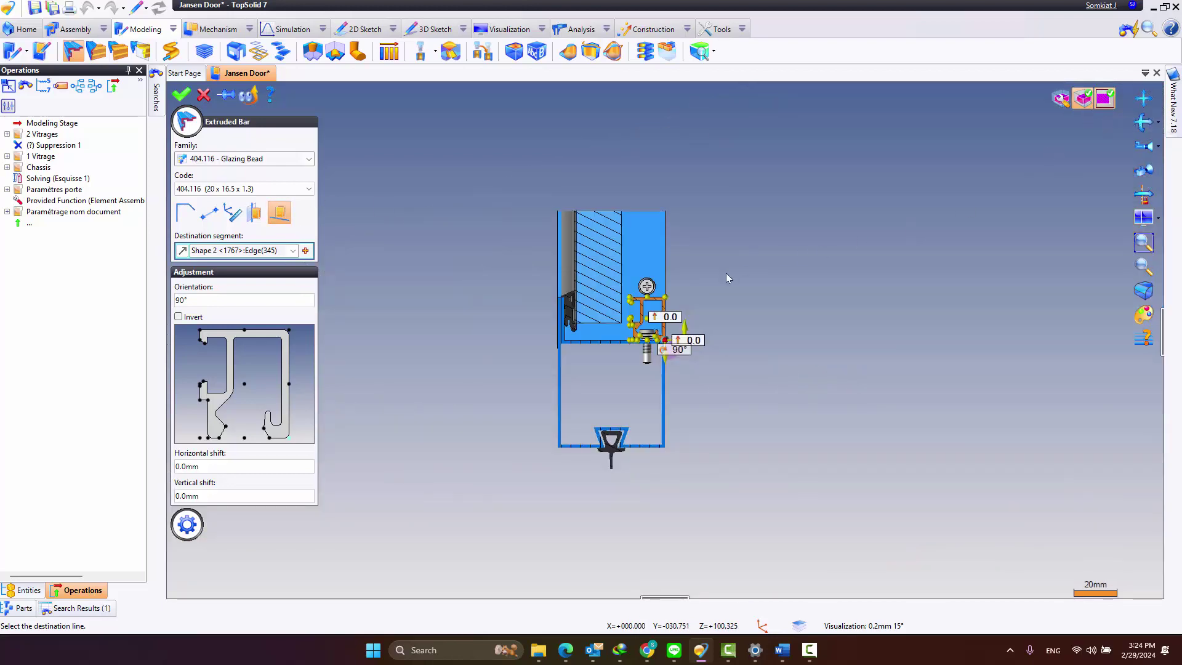
pyautogui.scroll(3, 652, 304)
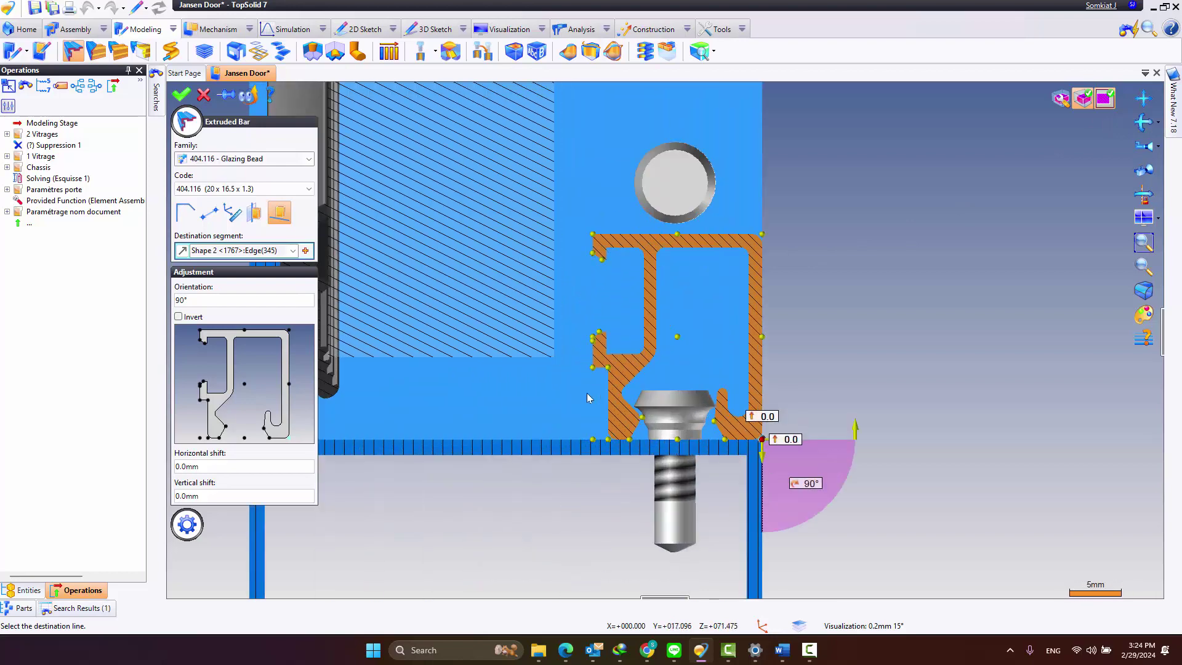
pyautogui.scroll(2, 591, 397)
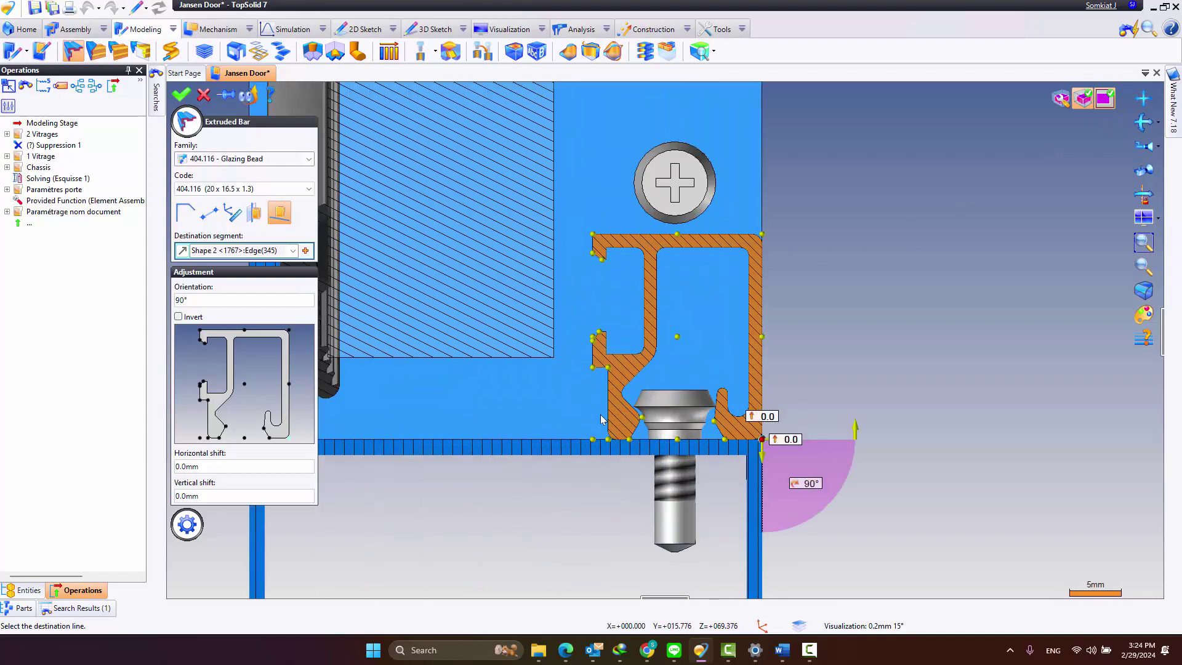
pyautogui.scroll(2, 653, 420)
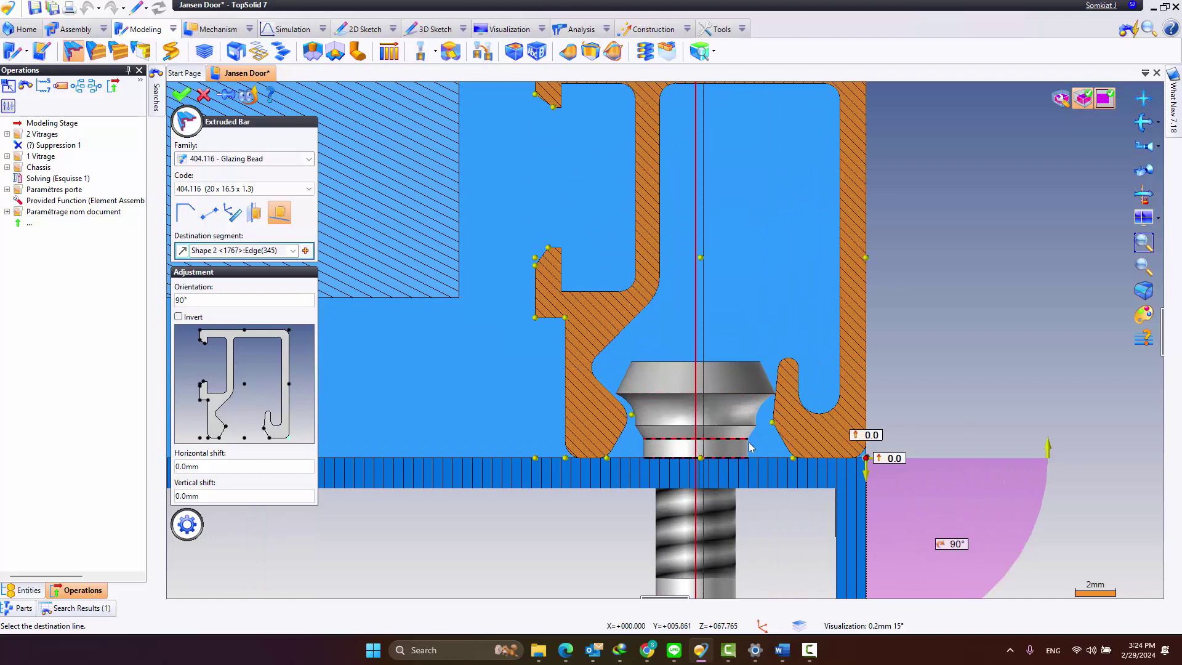
pyautogui.scroll(-2, 719, 370)
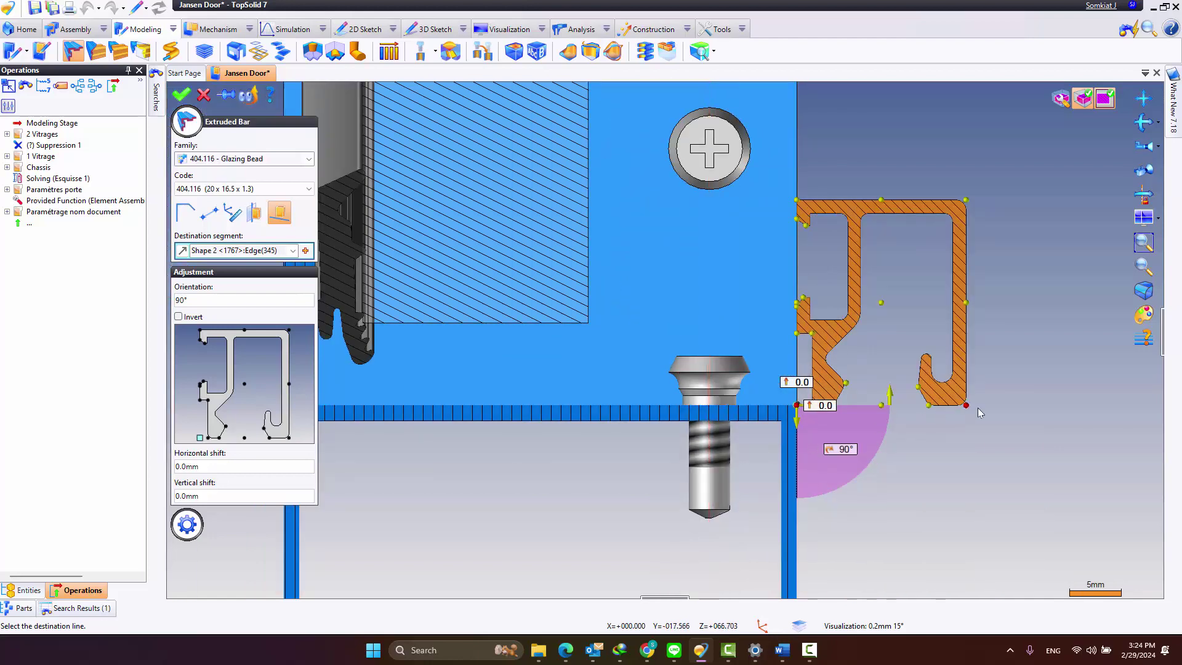
# Flip the bead orientation to -90° and back to 90°, keeping it seated inside the frame.
pyautogui.click(890, 396)
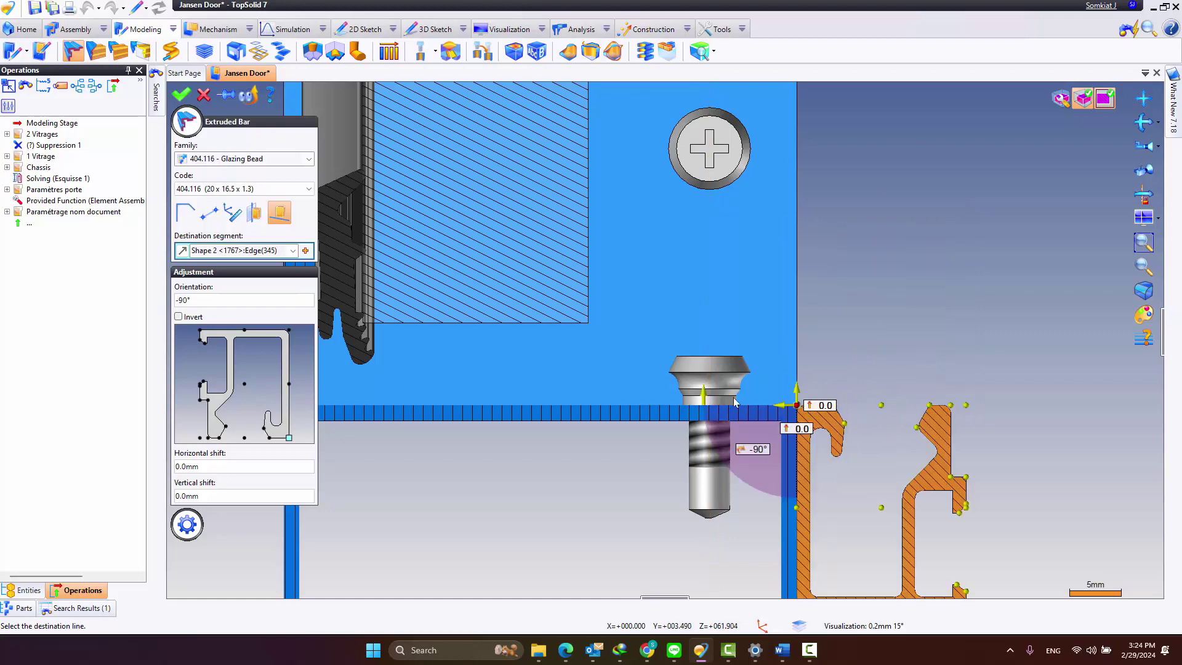
pyautogui.scroll(-1, 723, 366)
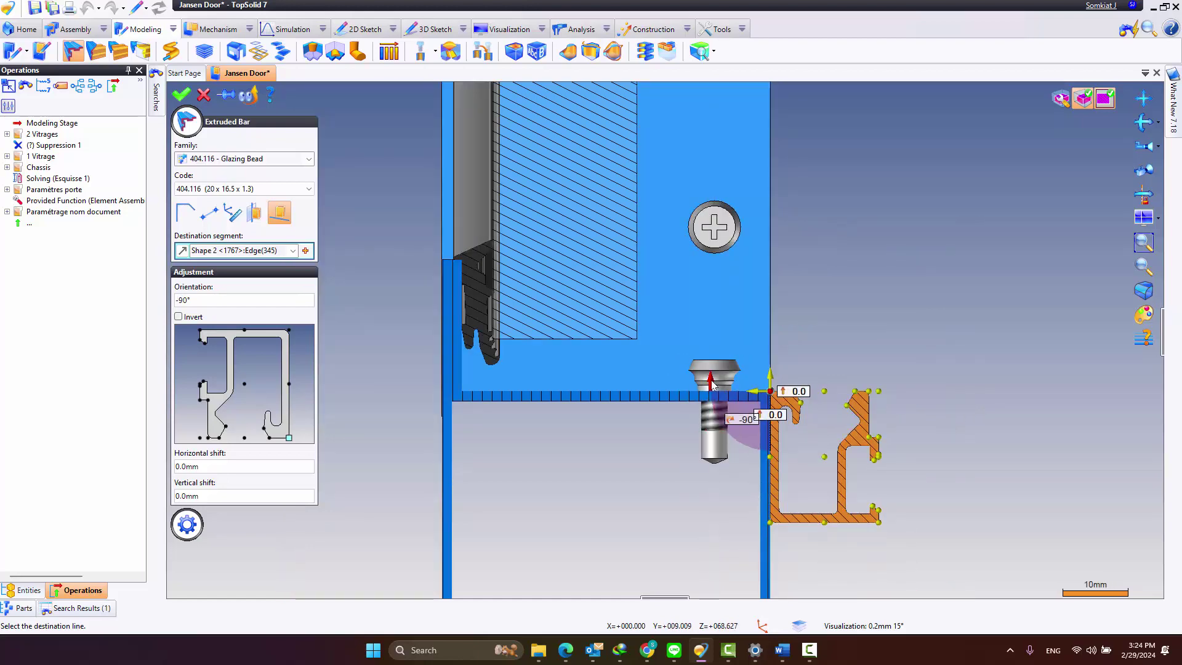
pyautogui.click(753, 360)
pyautogui.scroll(1, 737, 316)
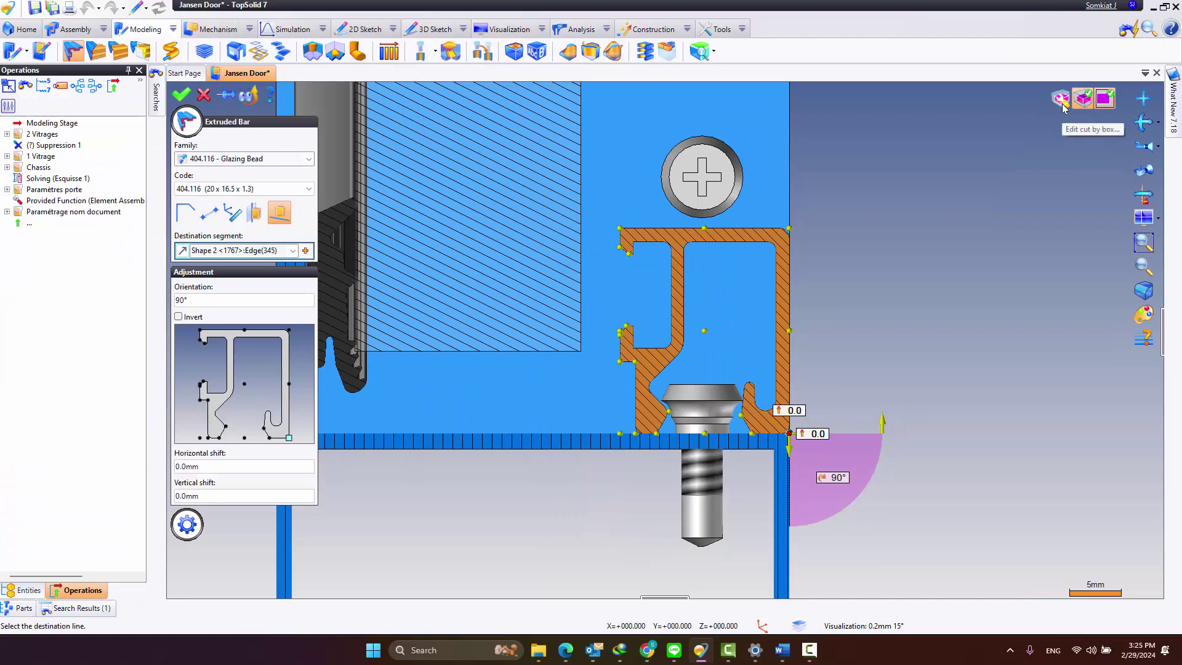
# Extend the section cut box's +Y limit from 60mm to 95mm and validate.
pyautogui.click(1062, 104)
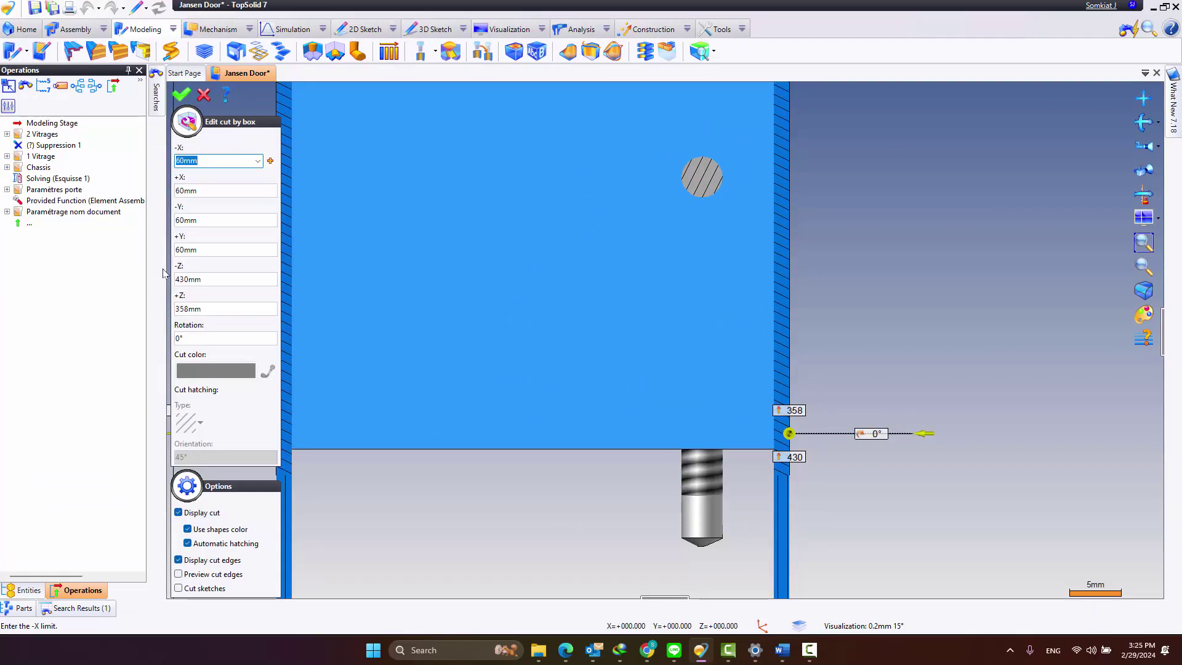
pyautogui.scroll(-5, 714, 315)
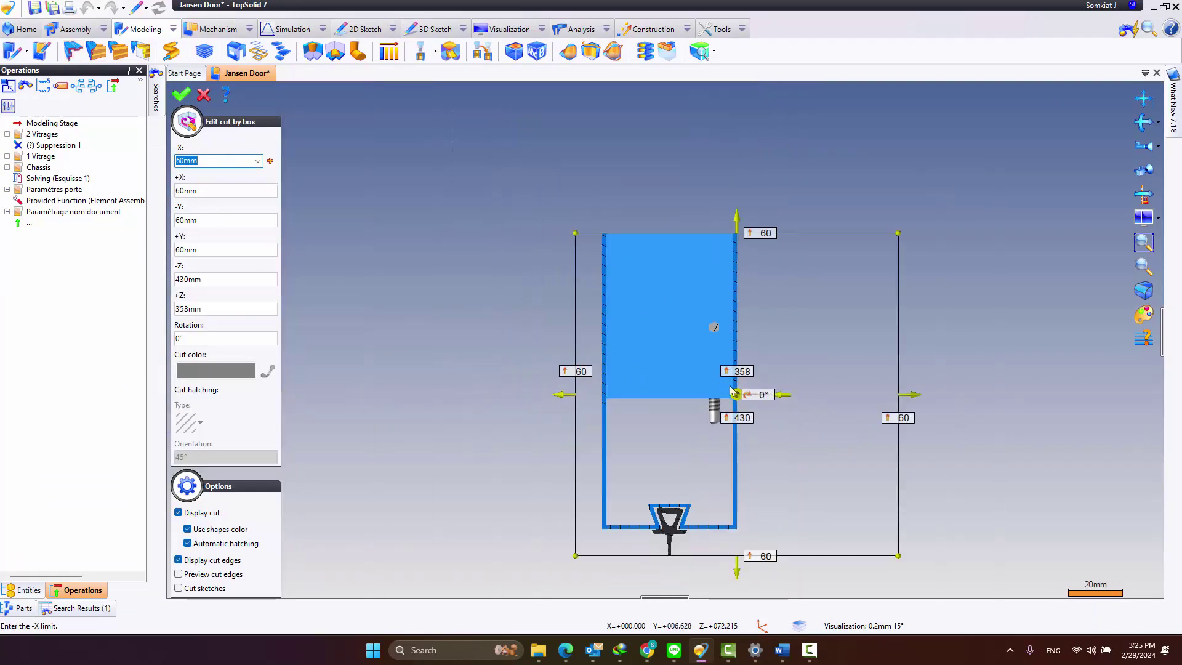
pyautogui.moveTo(985, 401); pyautogui.dragTo(949, 410, button='middle')
pyautogui.scroll(-3, 948, 410)
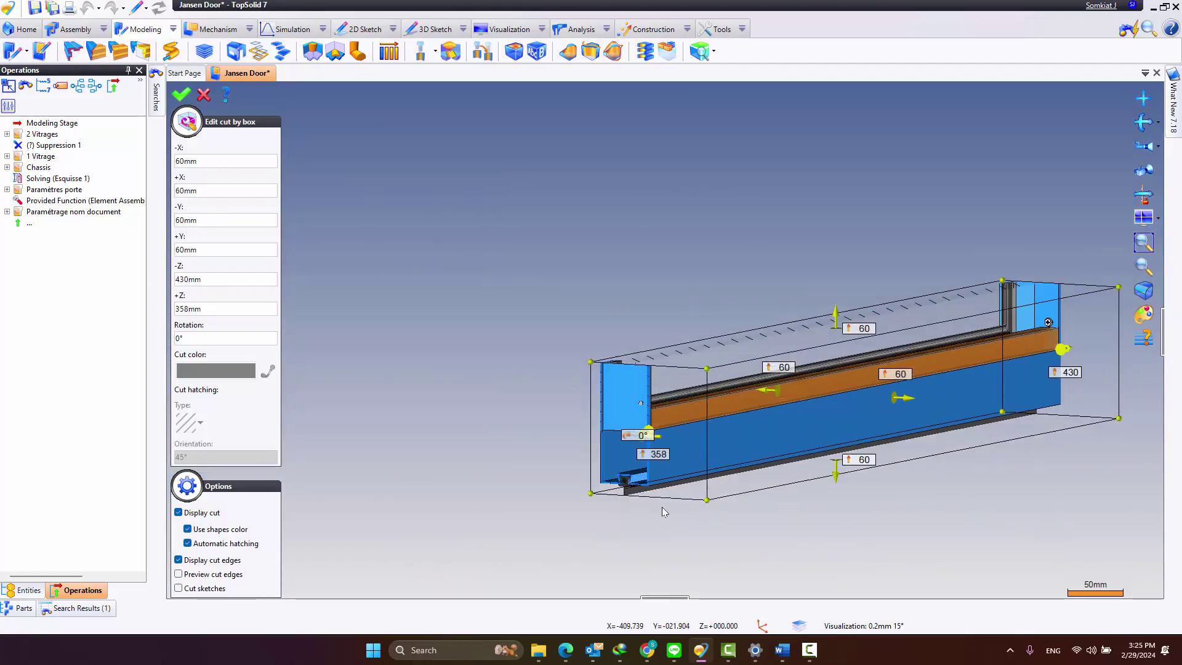
pyautogui.moveTo(836, 316); pyautogui.dragTo(835, 276)
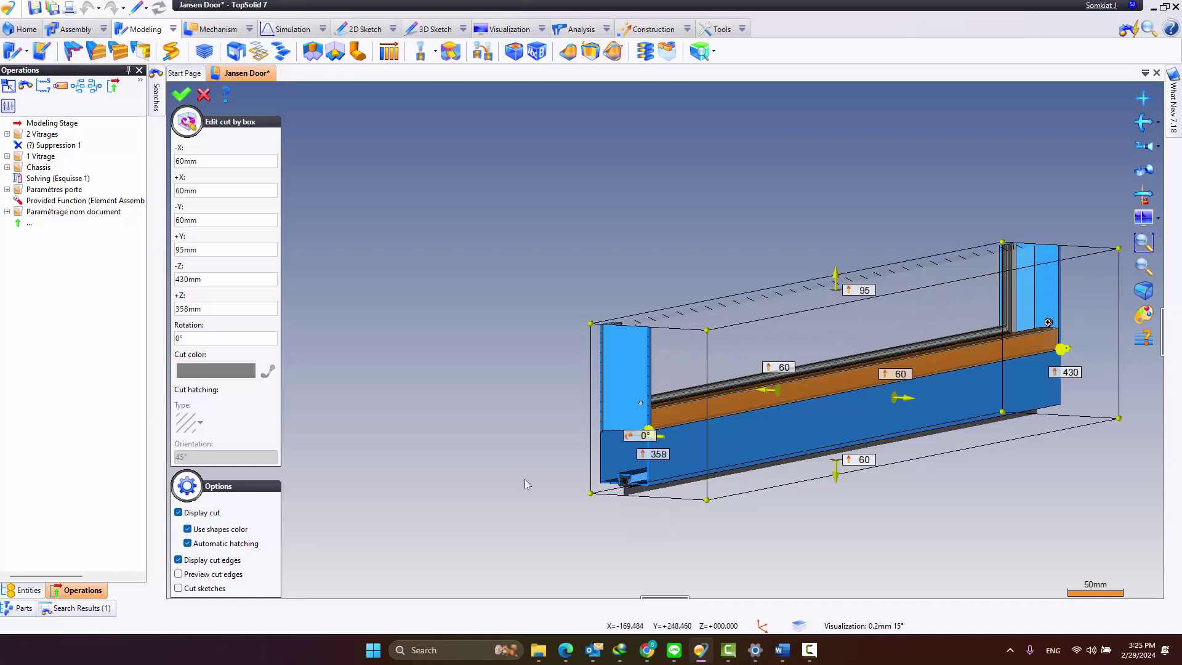
pyautogui.click(74, 51)
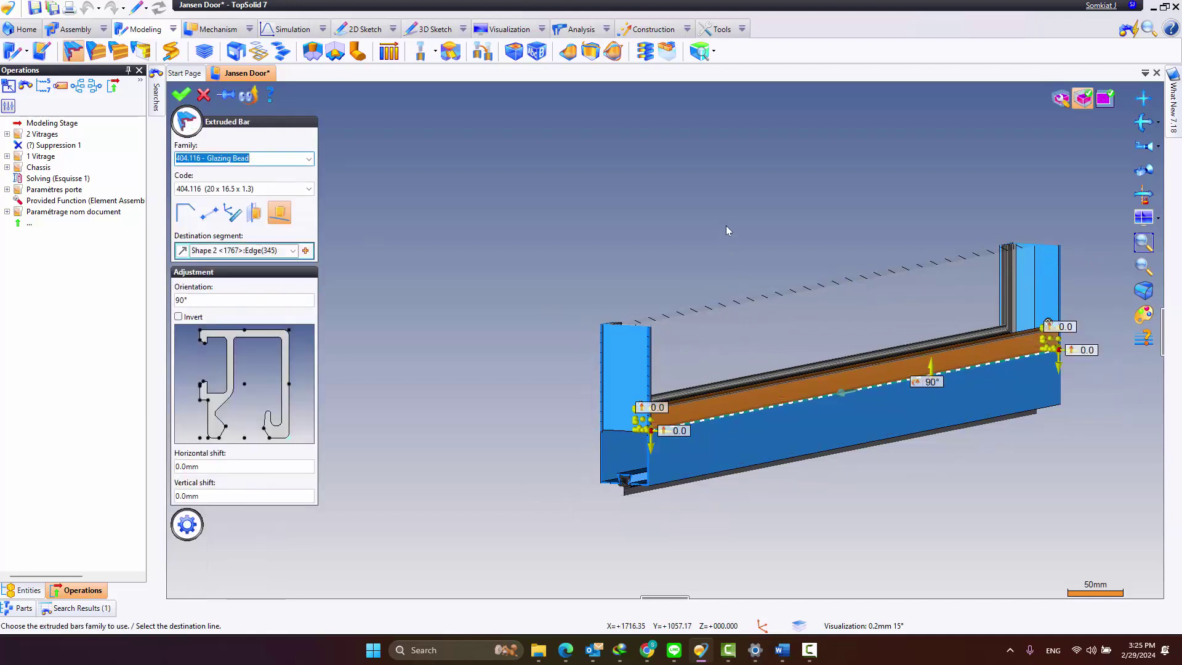
# Toggle the box section cut off and on, leaving it active.
pyautogui.click(1085, 104)
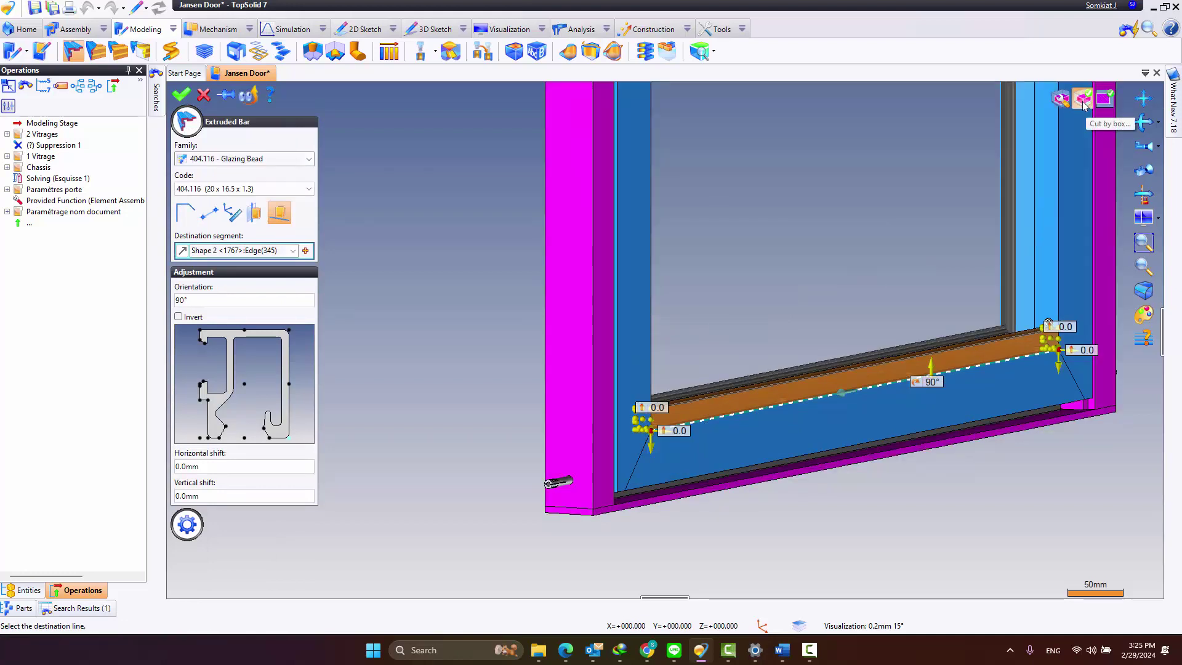
pyautogui.click(1085, 104)
pyautogui.click(1085, 104)
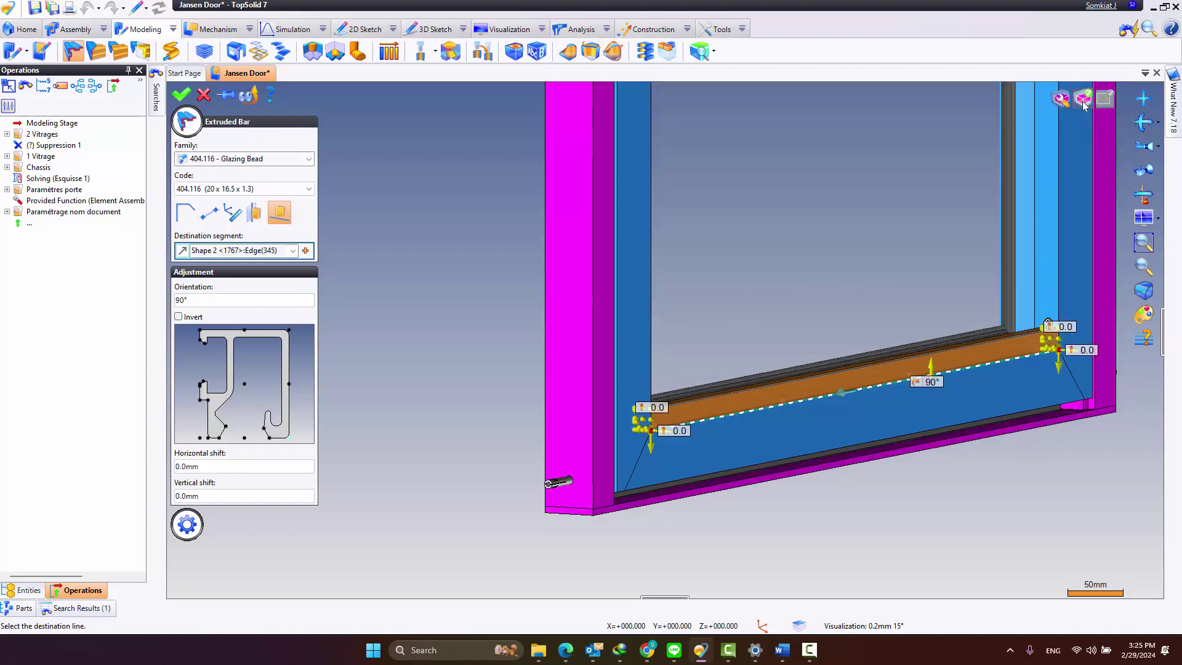
pyautogui.click(1086, 106)
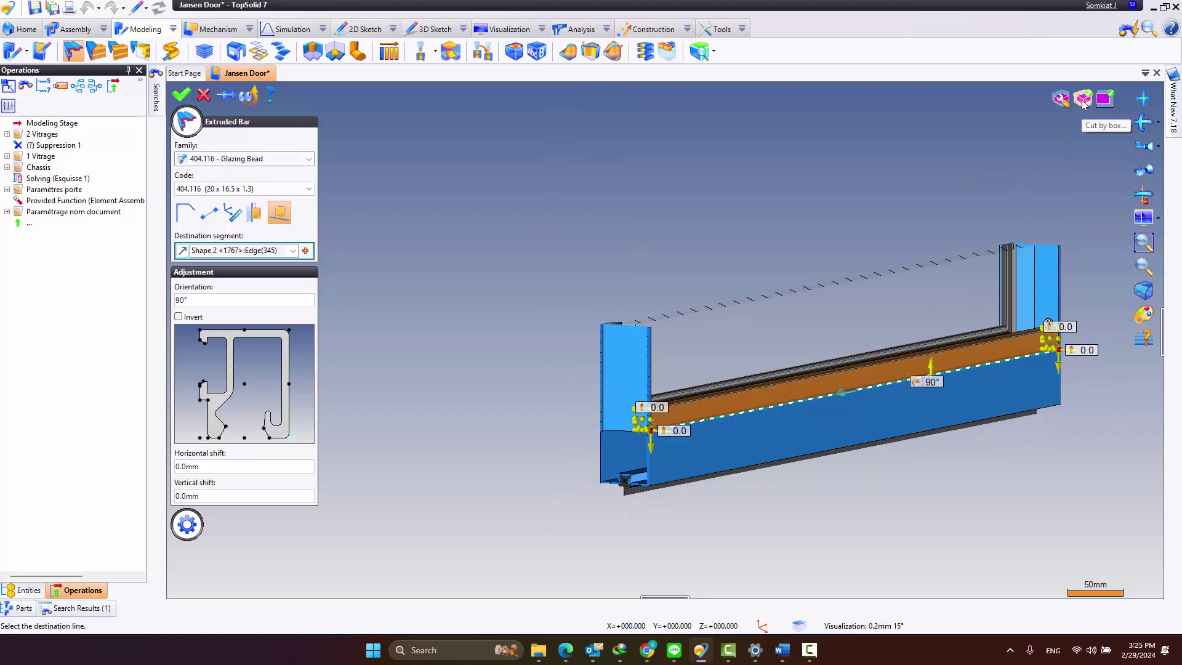
pyautogui.click(1085, 105)
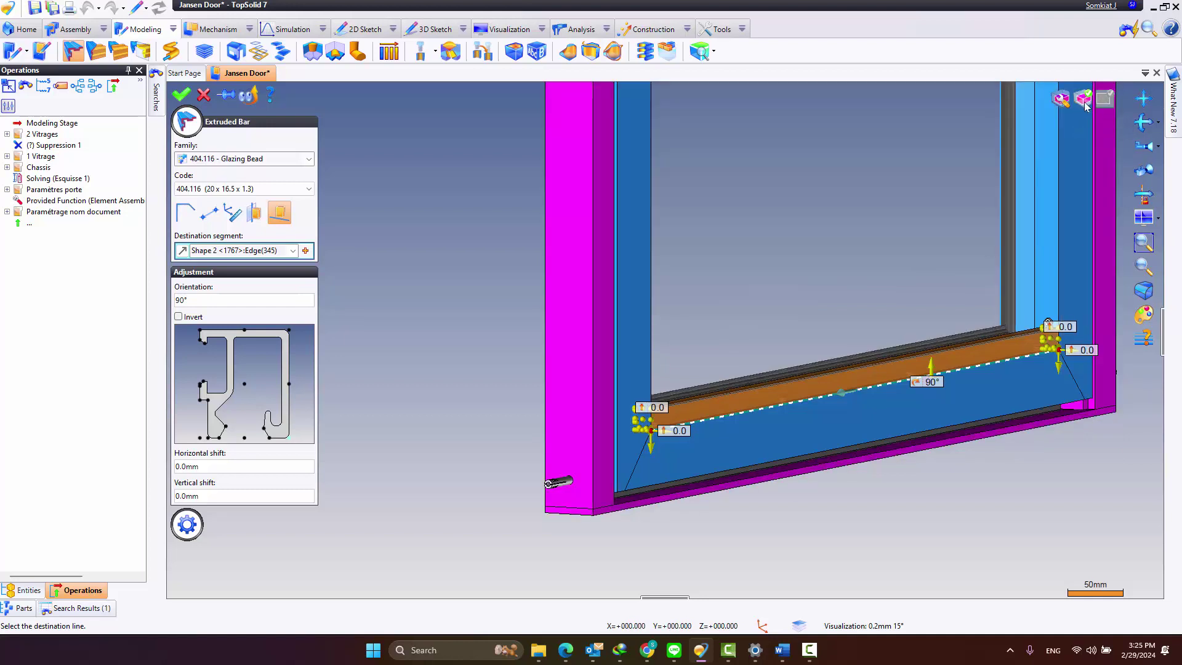
pyautogui.click(1085, 106)
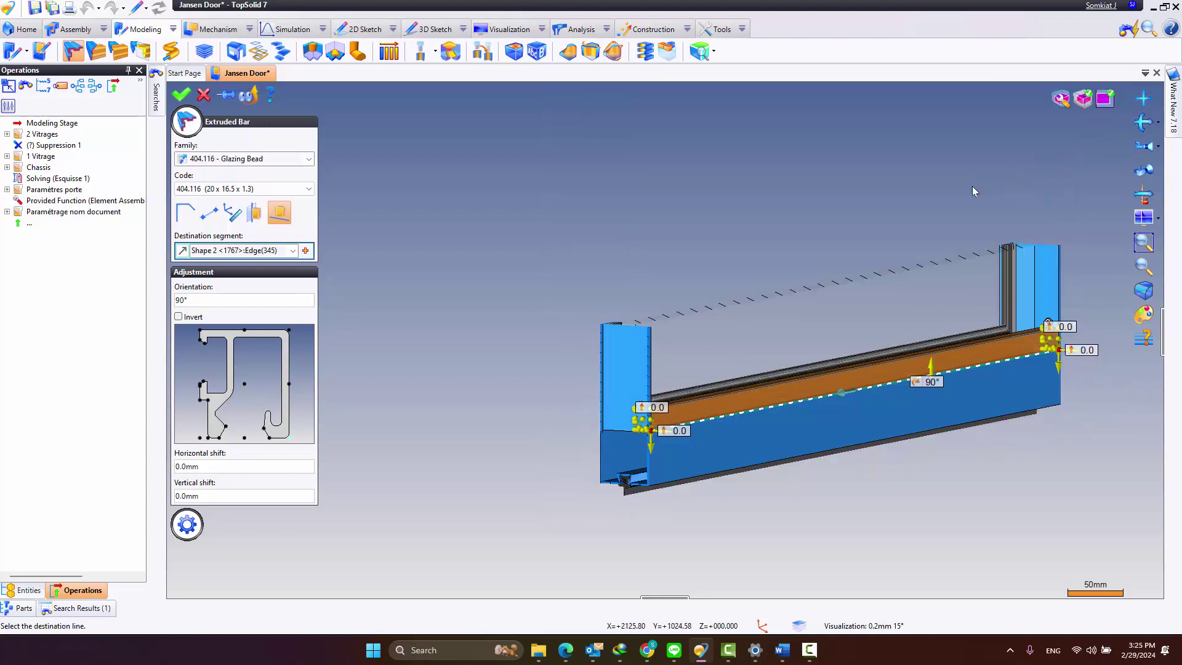
# Focus on the section and zoom into the glazing bead profile beside the screw head.
pyautogui.click(1103, 101)
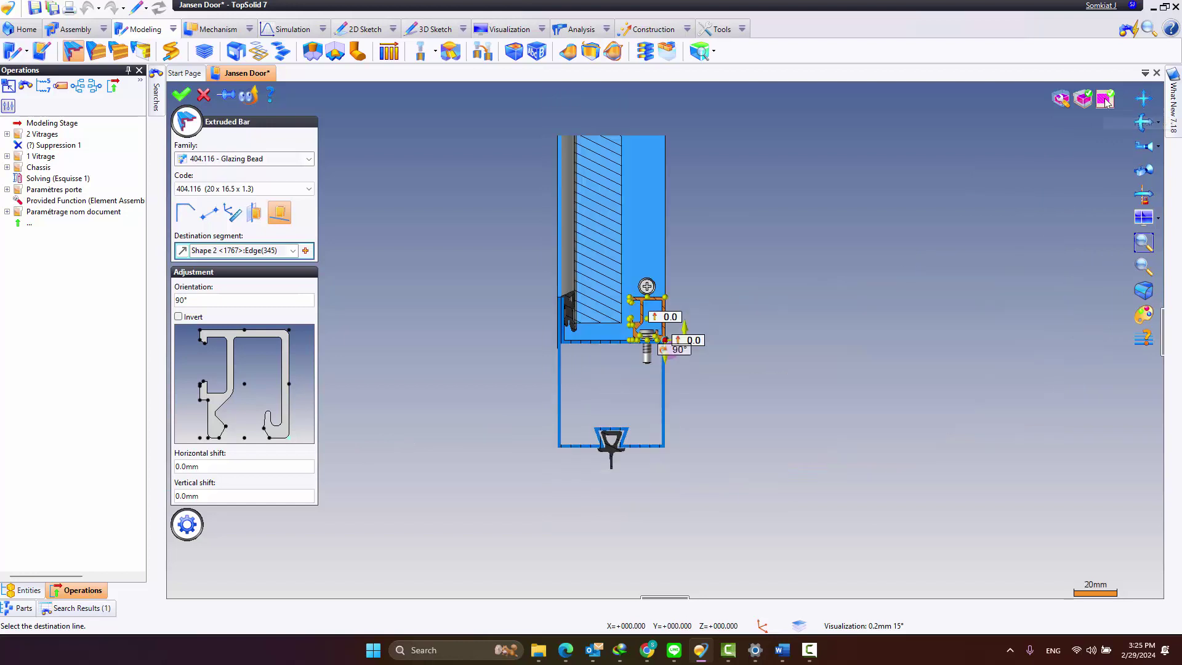
pyautogui.scroll(1, 651, 324)
pyautogui.scroll(3, 651, 325)
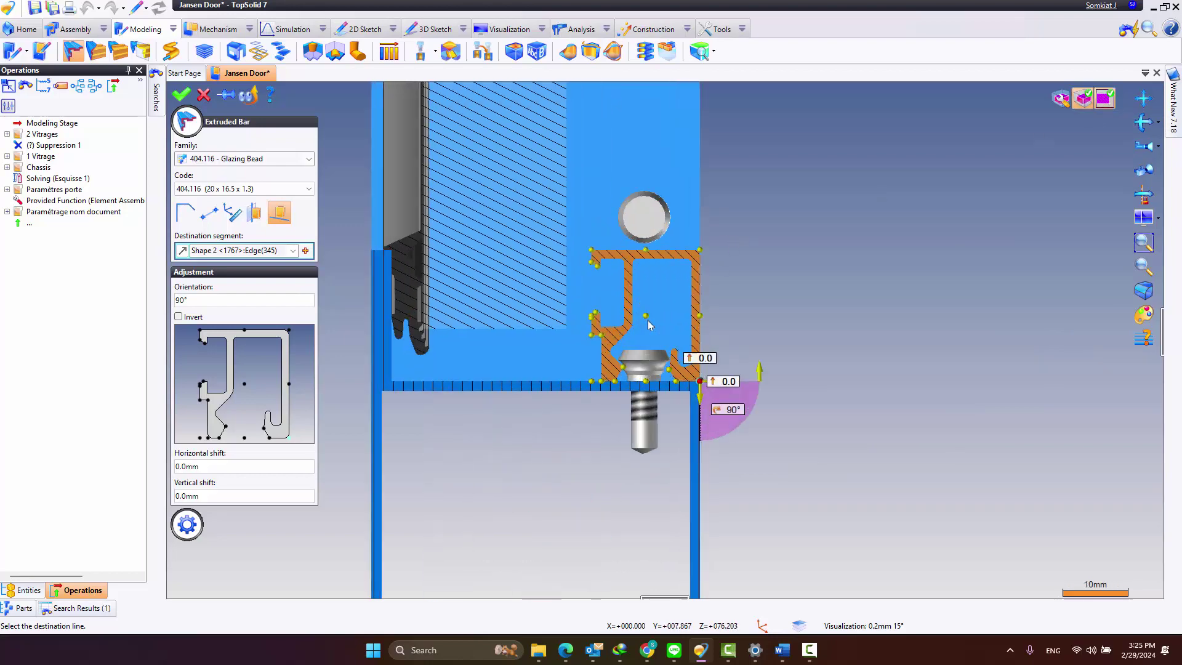
pyautogui.scroll(3, 678, 369)
pyautogui.scroll(3, 702, 422)
pyautogui.scroll(-1, 646, 391)
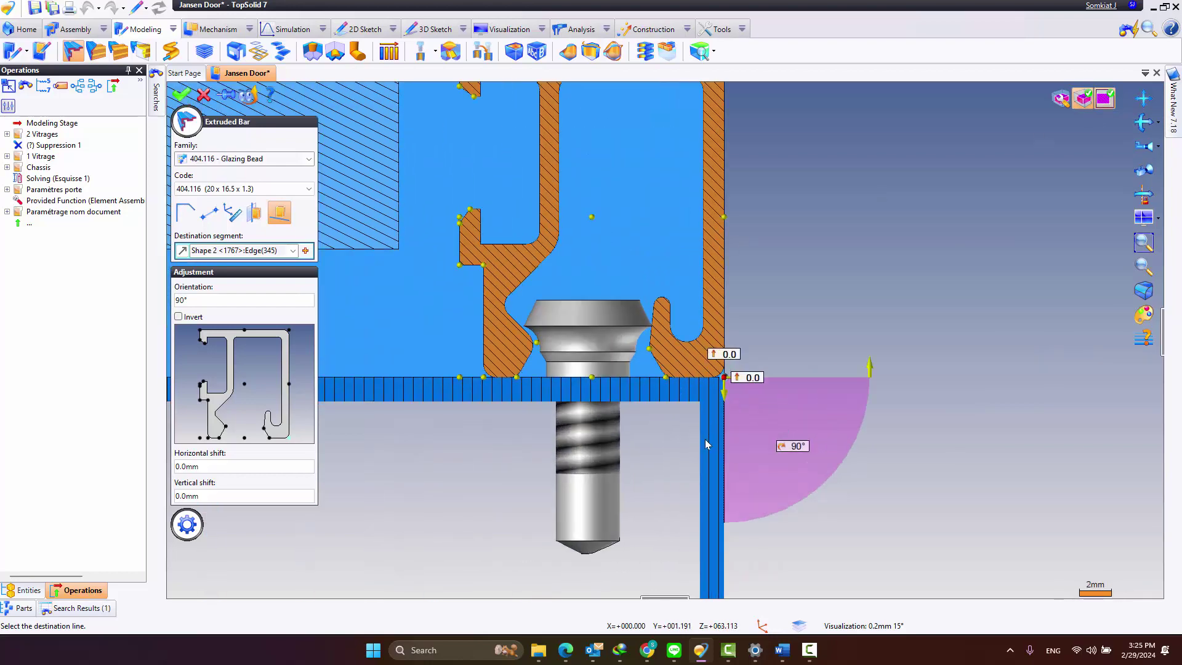
pyautogui.scroll(-2, 594, 362)
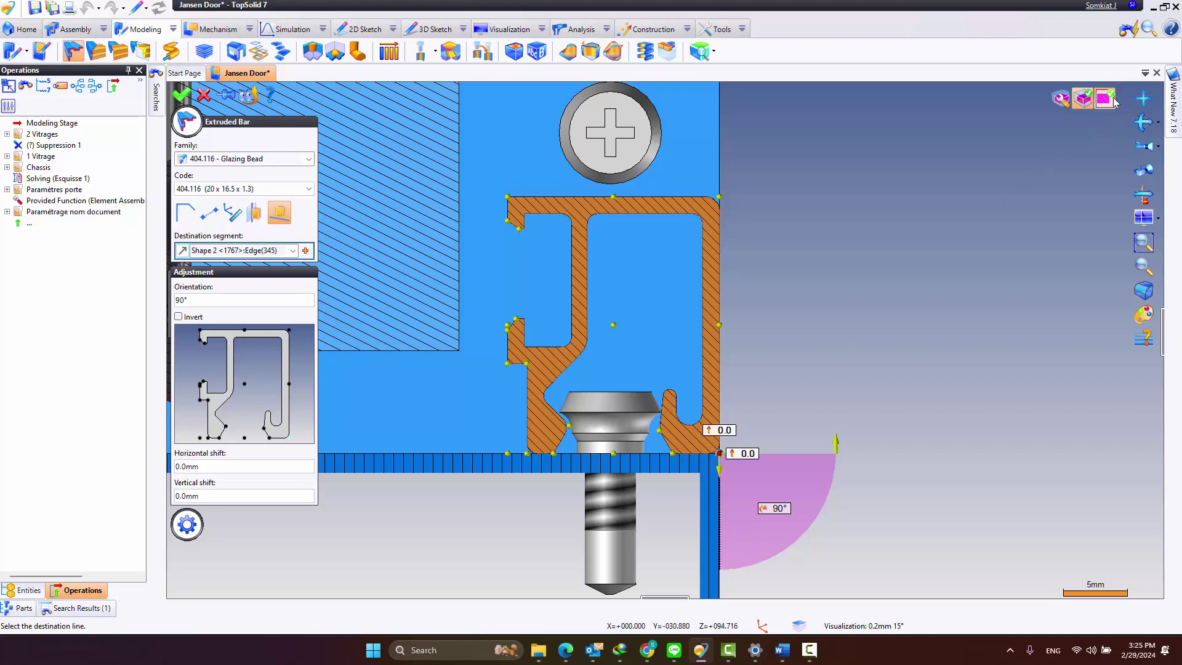
pyautogui.click(1106, 99)
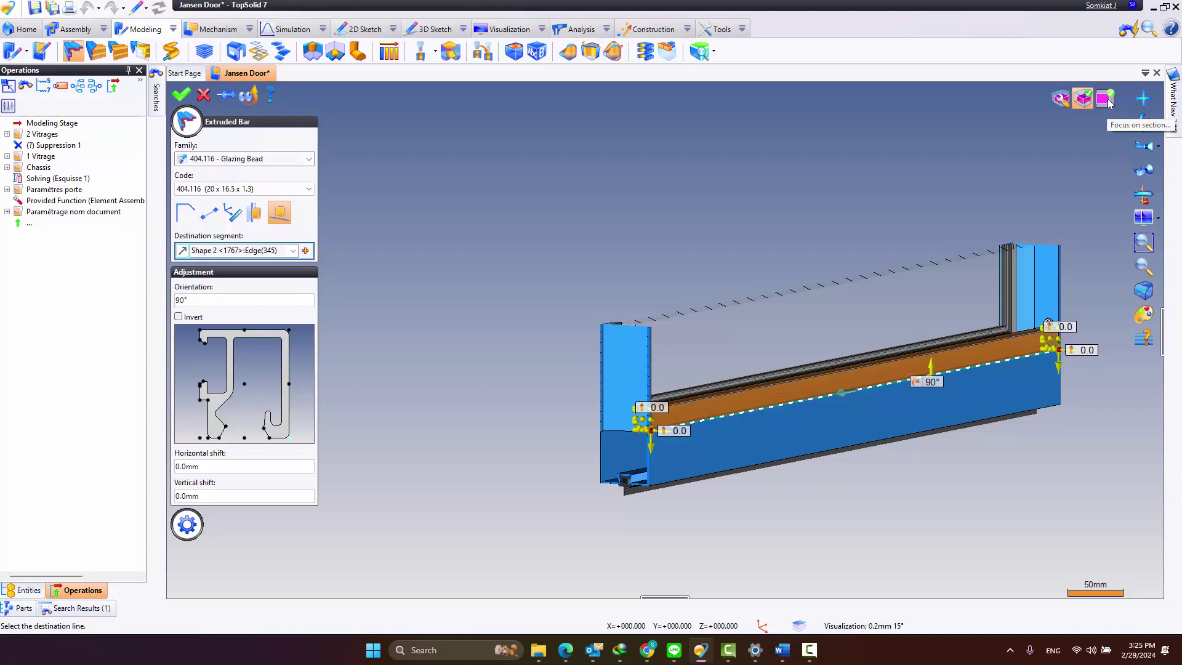
pyautogui.click(1107, 99)
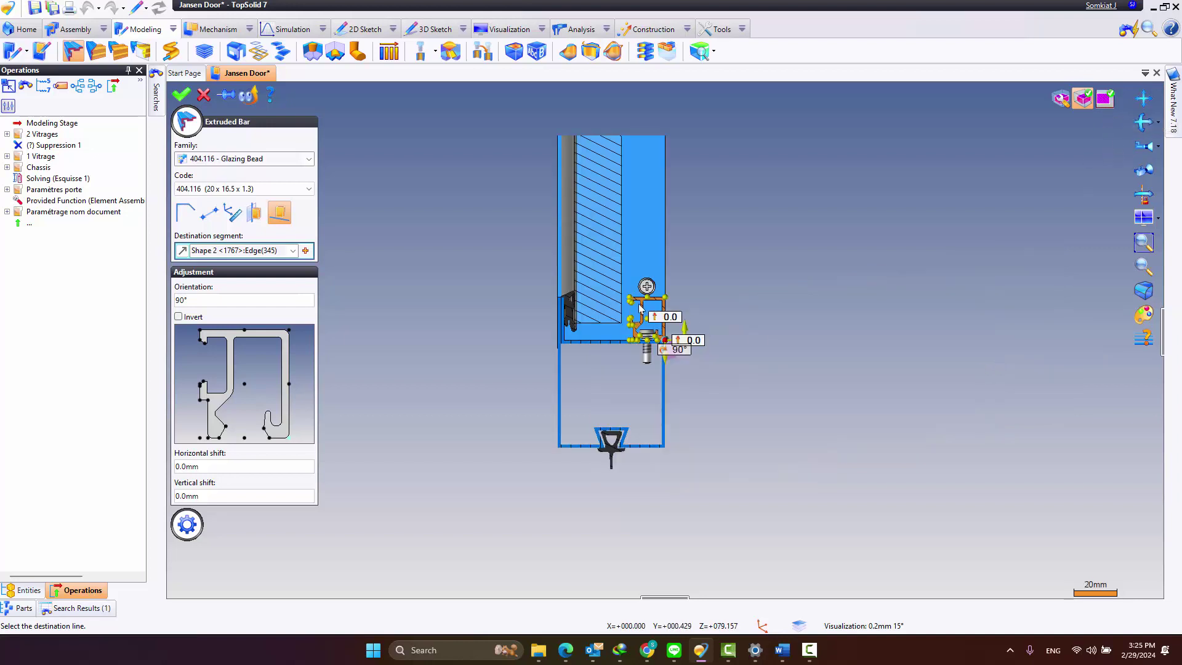
pyautogui.scroll(2, 640, 308)
pyautogui.scroll(3, 653, 317)
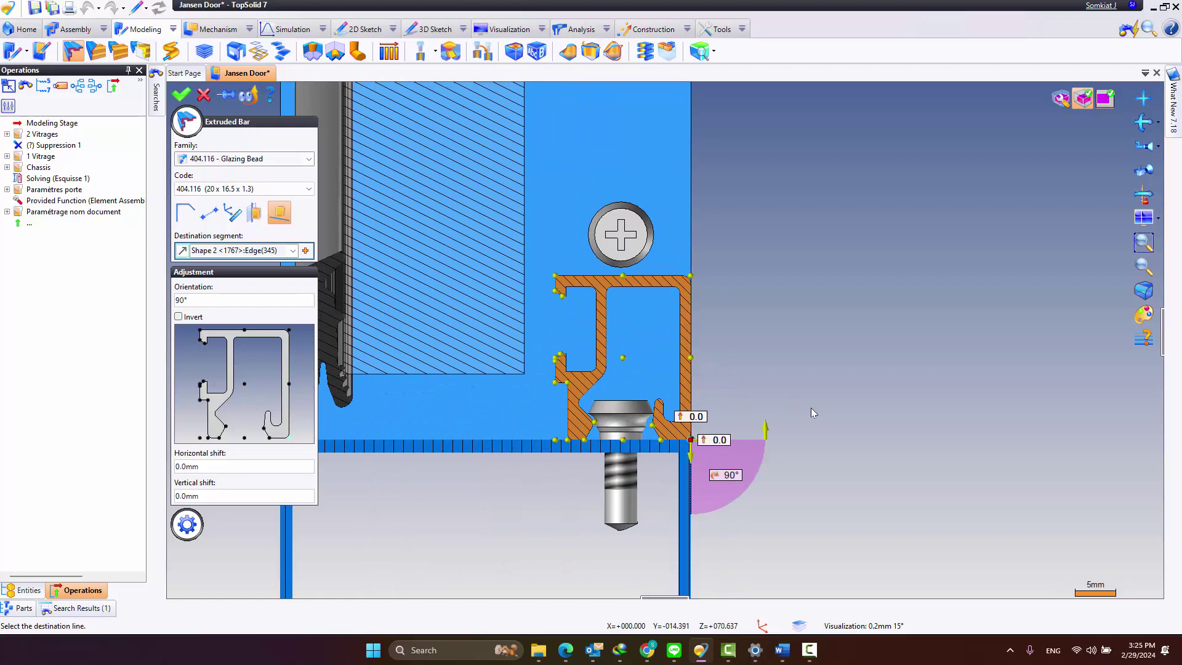
pyautogui.scroll(2, 616, 427)
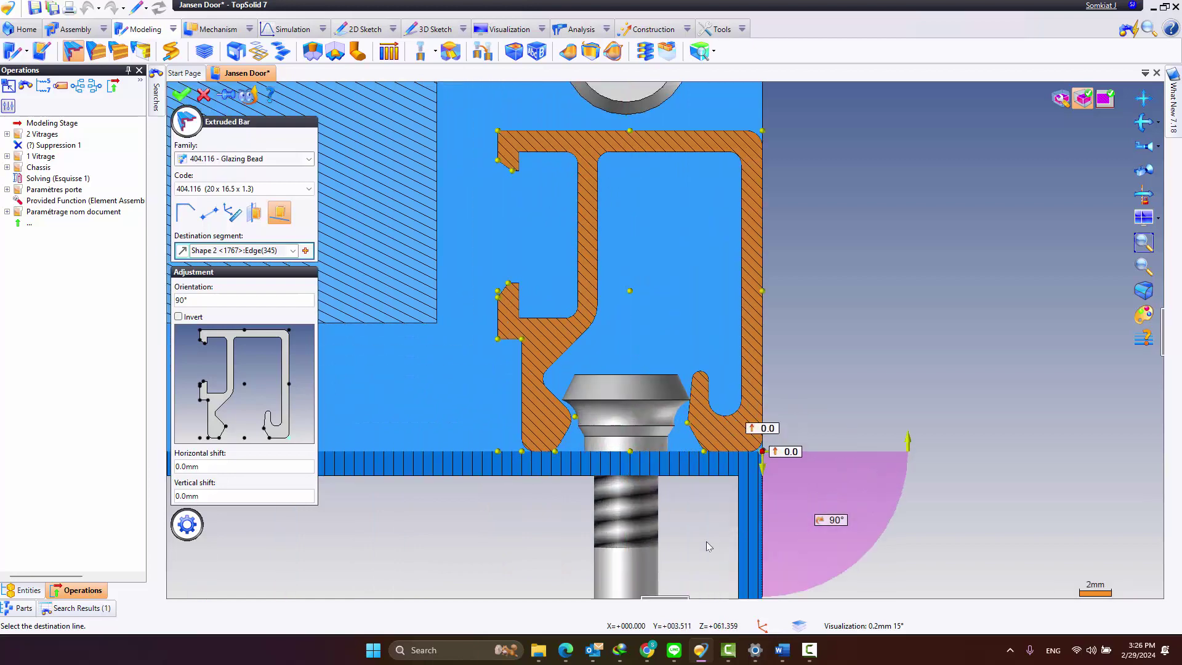